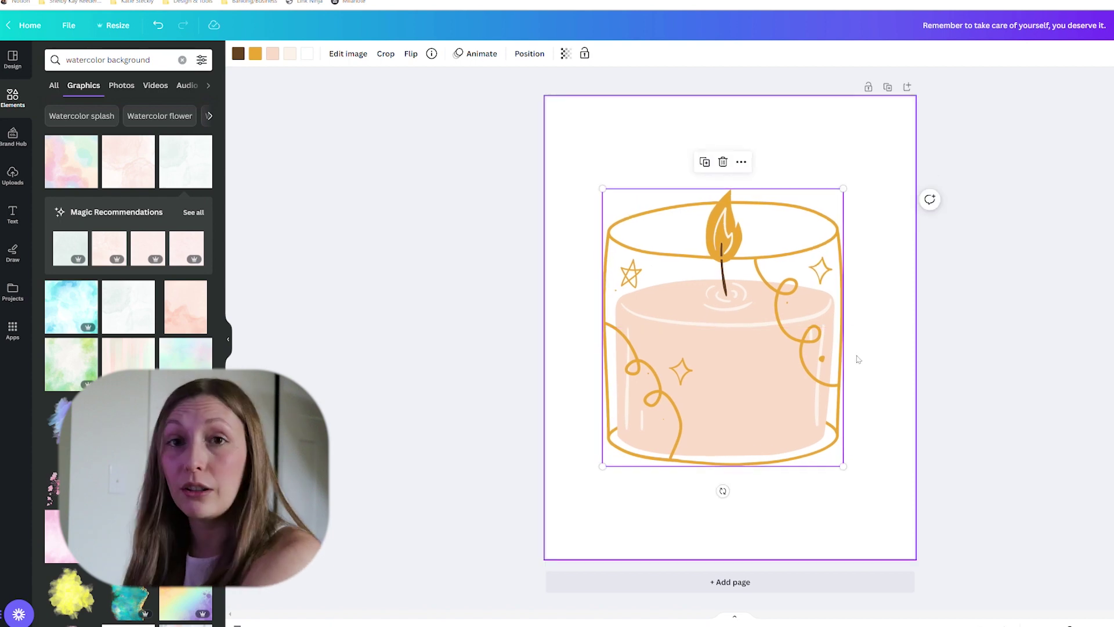
Shrink the candle graphic and centre it on the page
{"action": "left_click_drag", "start_coordinate": [845, 474], "coordinate": [777, 391]}
{"action": "left_click_drag", "start_coordinate": [728, 339], "coordinate": [768, 364]}
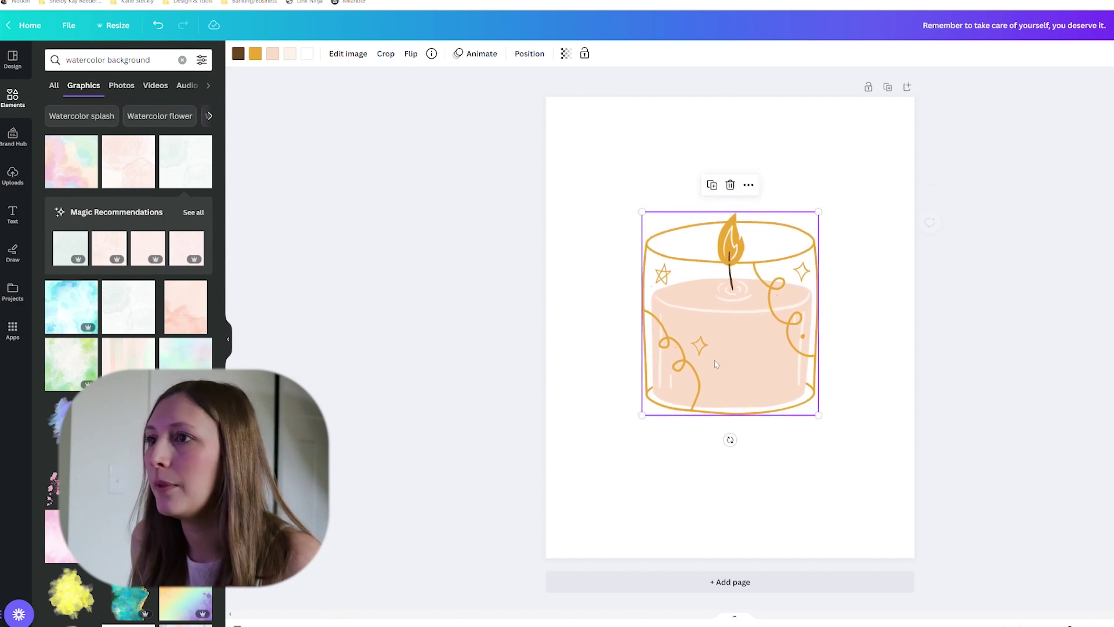
Add the pale green watercolor texture, enlarge it to about 21.7 in square to cover the page, and send it to the back
{"action": "left_click", "coordinate": [194, 174]}
{"action": "left_click_drag", "start_coordinate": [637, 288], "coordinate": [586, 189]}
{"action": "left_click_drag", "start_coordinate": [829, 377], "coordinate": [997, 626]}
{"action": "left_click", "coordinate": [443, 54]}
{"action": "left_click", "coordinate": [141, 103]}
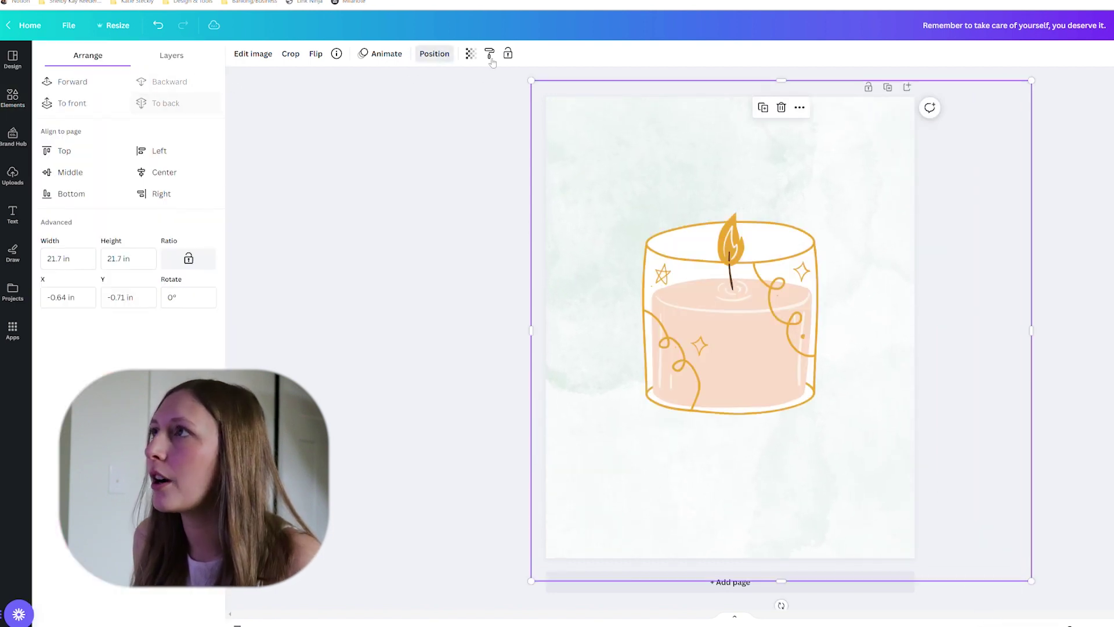
Make the watercolor background more transparent so that it is only a faint tint
{"action": "left_click", "coordinate": [471, 53]}
{"action": "left_click_drag", "start_coordinate": [453, 97], "coordinate": [409, 96]}
Search the elements for "self care" and show all matching graphics
{"action": "left_click", "coordinate": [24, 94]}
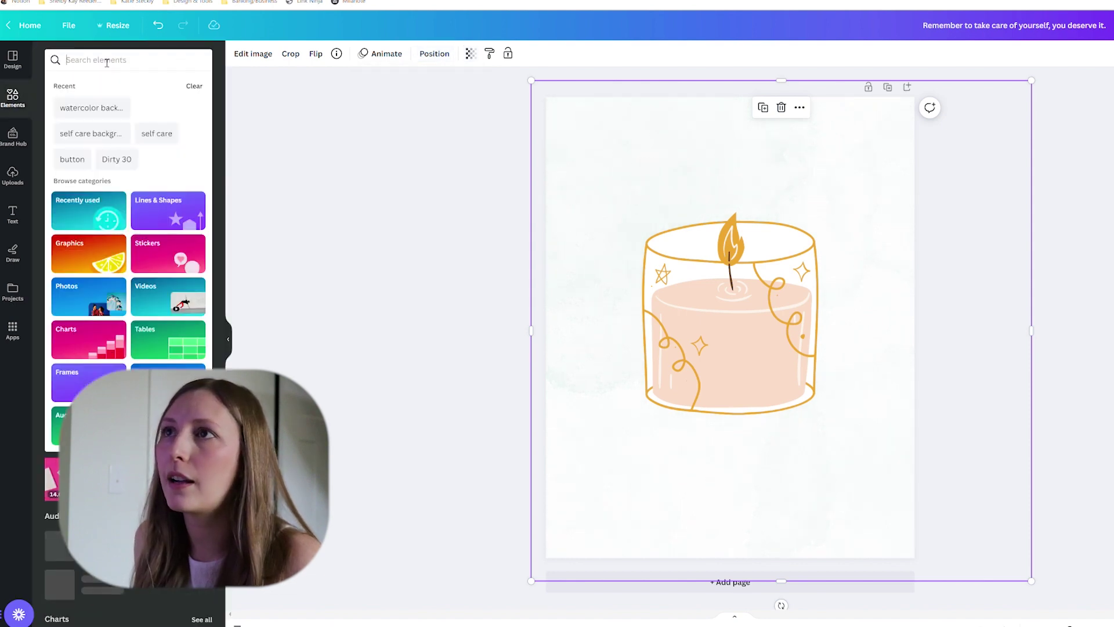
{"action": "left_click", "coordinate": [106, 60]}
{"action": "type", "text": "self"}
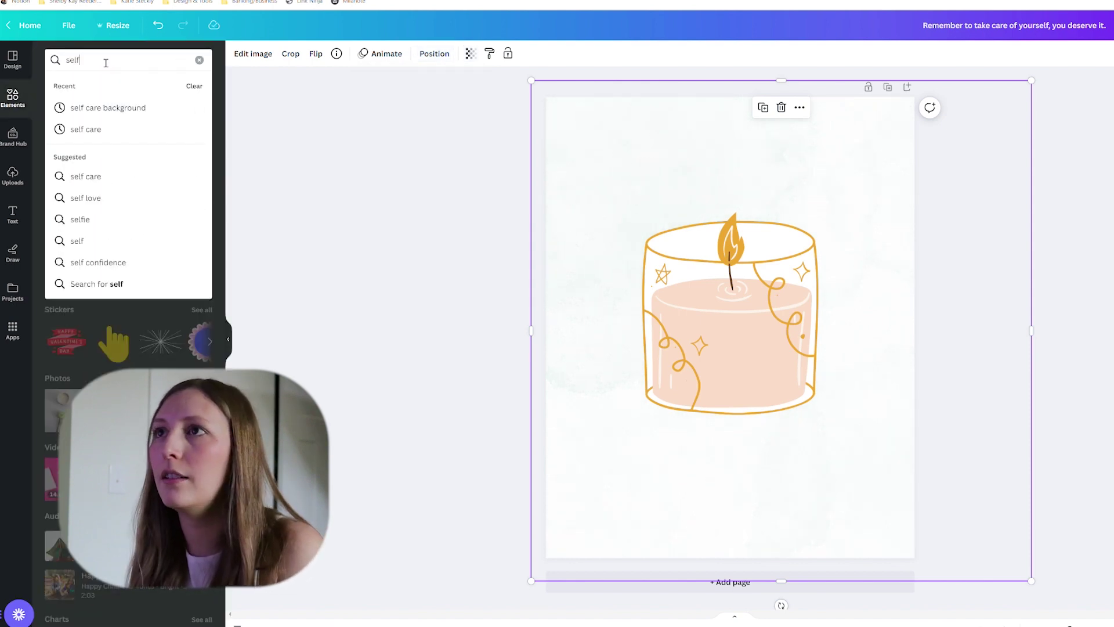
{"action": "left_click", "coordinate": [76, 127]}
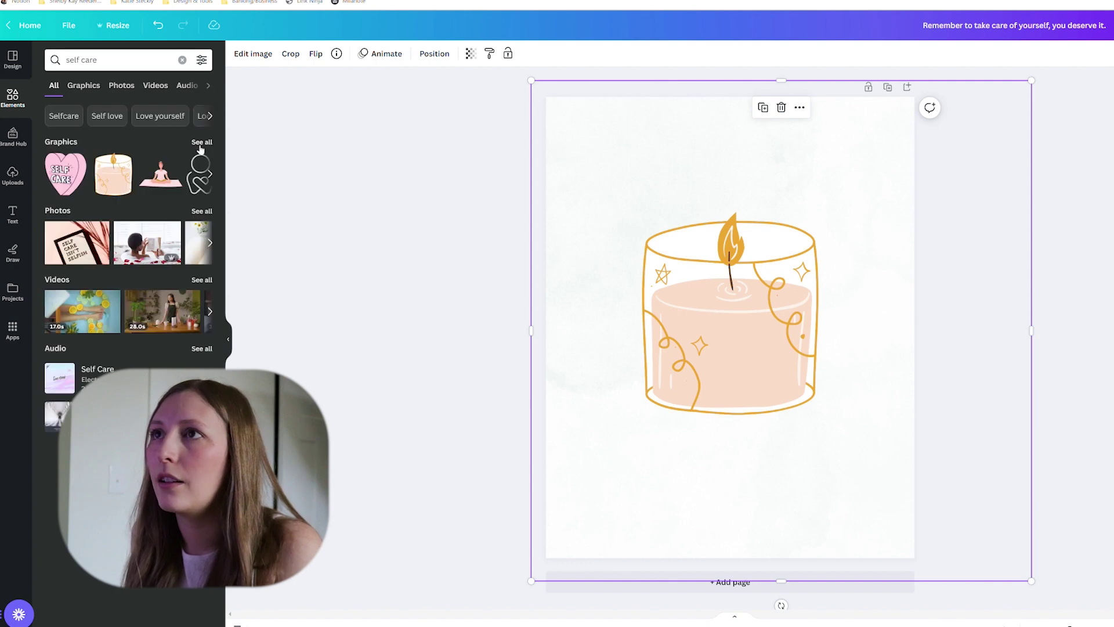
{"action": "left_click", "coordinate": [200, 142]}
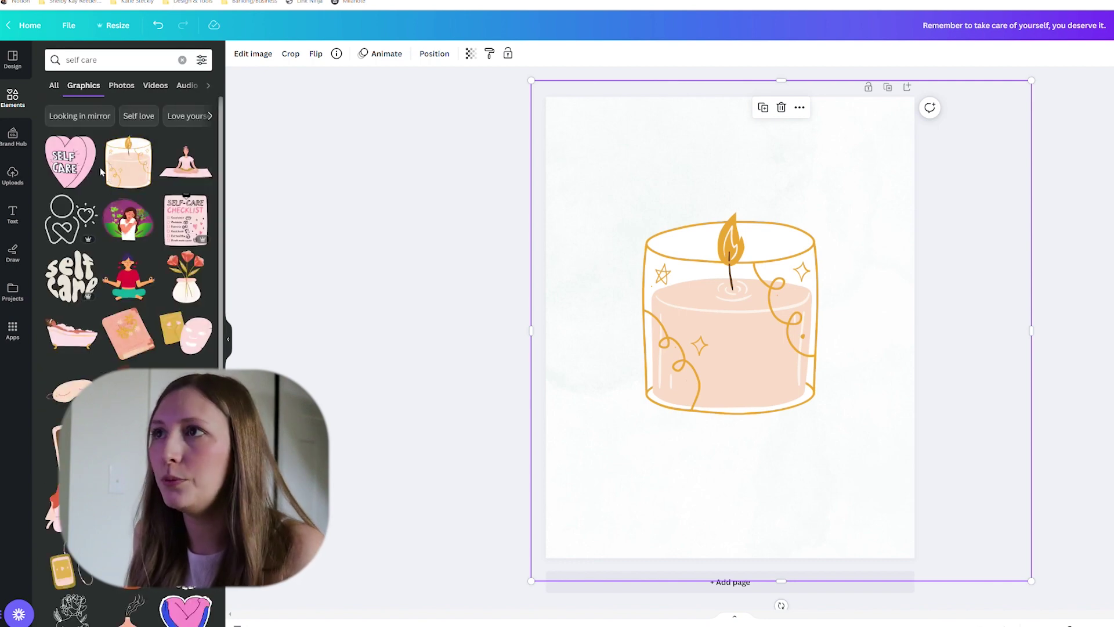
Add the pink sleep mask graphic, about 9.75 in wide, overlapping the candle's lower right part
{"action": "scroll", "coordinate": [102, 276], "scroll_direction": "down", "scroll_amount": 2}
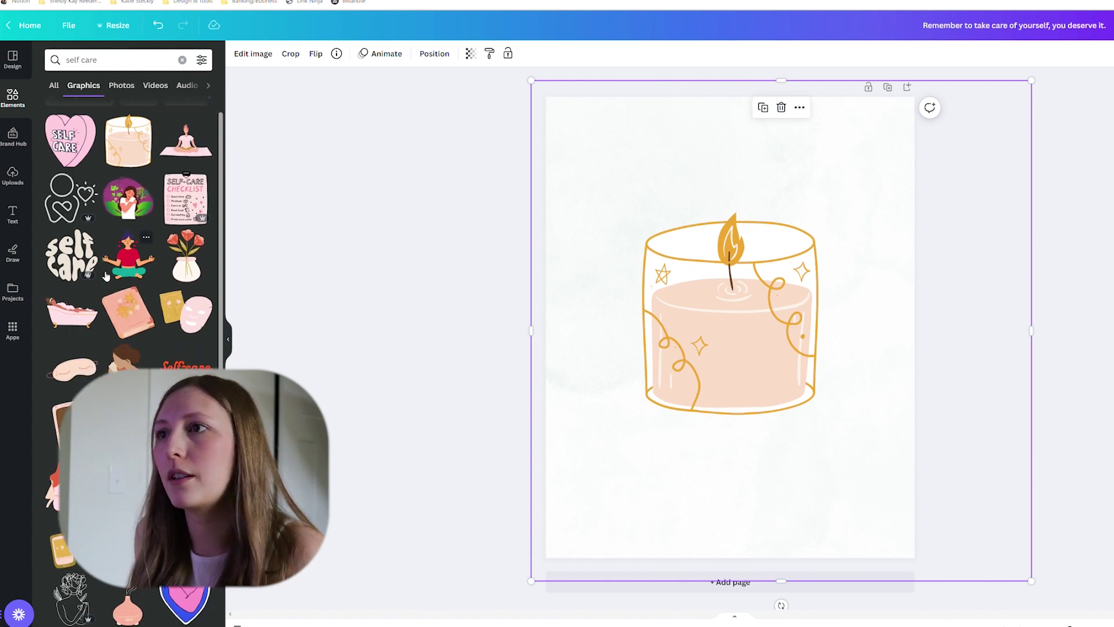
{"action": "left_click", "coordinate": [73, 338]}
{"action": "left_click_drag", "start_coordinate": [728, 386], "coordinate": [792, 467]}
{"action": "left_click_drag", "start_coordinate": [835, 419], "coordinate": [910, 390]}
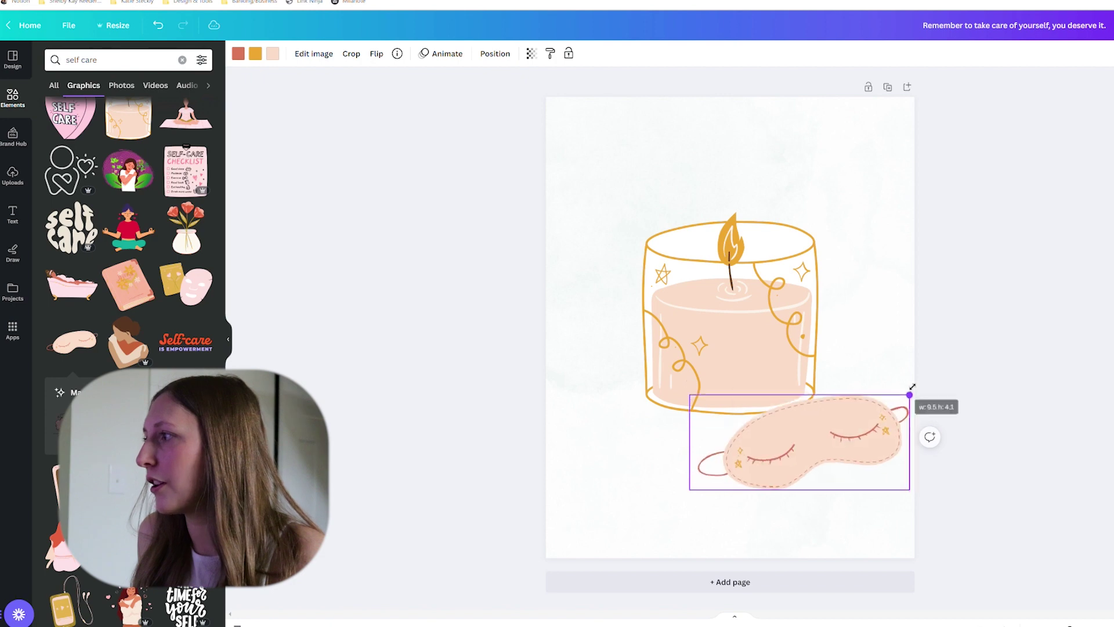
{"action": "left_click_drag", "start_coordinate": [840, 438], "coordinate": [817, 409]}
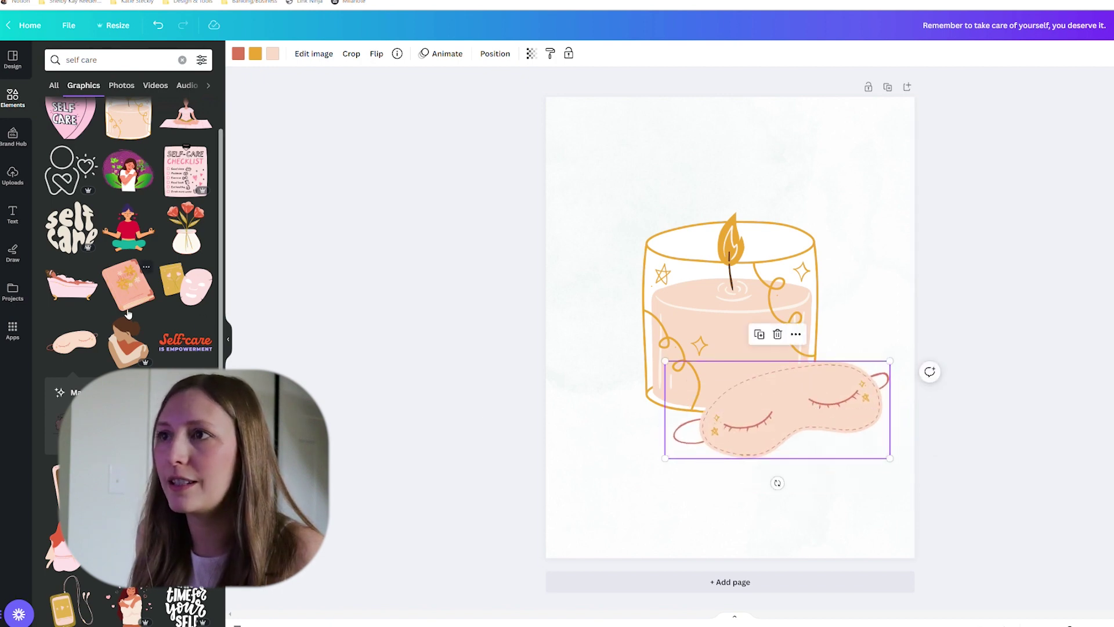
Add the pink journal graphic over the candle's lower left part and bring the sleep mask in front of it
{"action": "left_click", "coordinate": [129, 286]}
{"action": "left_click_drag", "start_coordinate": [698, 367], "coordinate": [677, 471]}
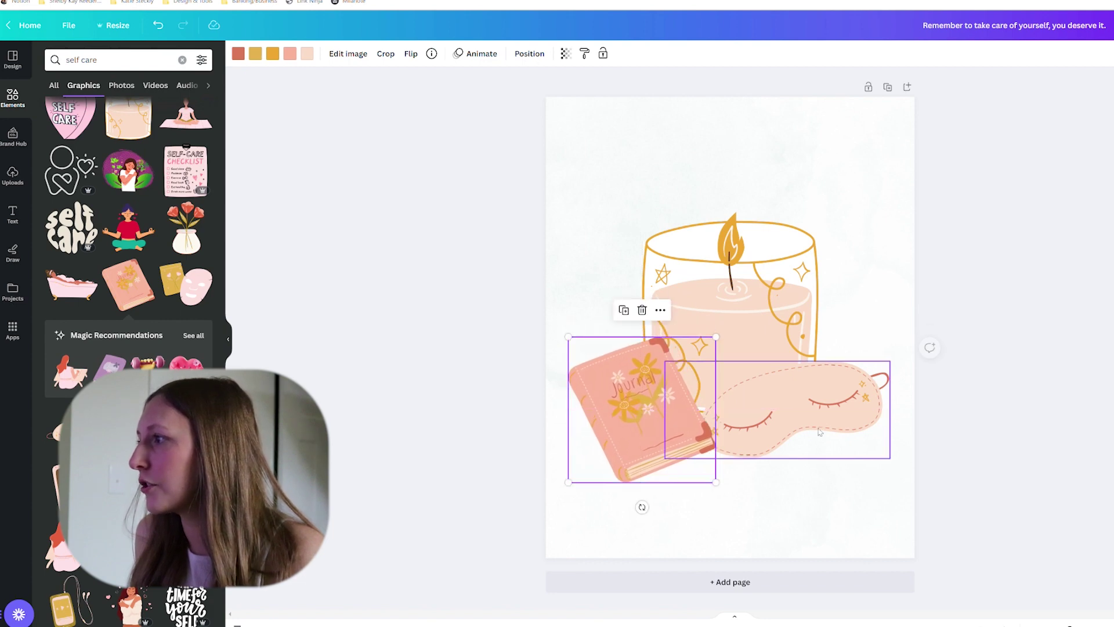
{"action": "left_click", "coordinate": [754, 429]}
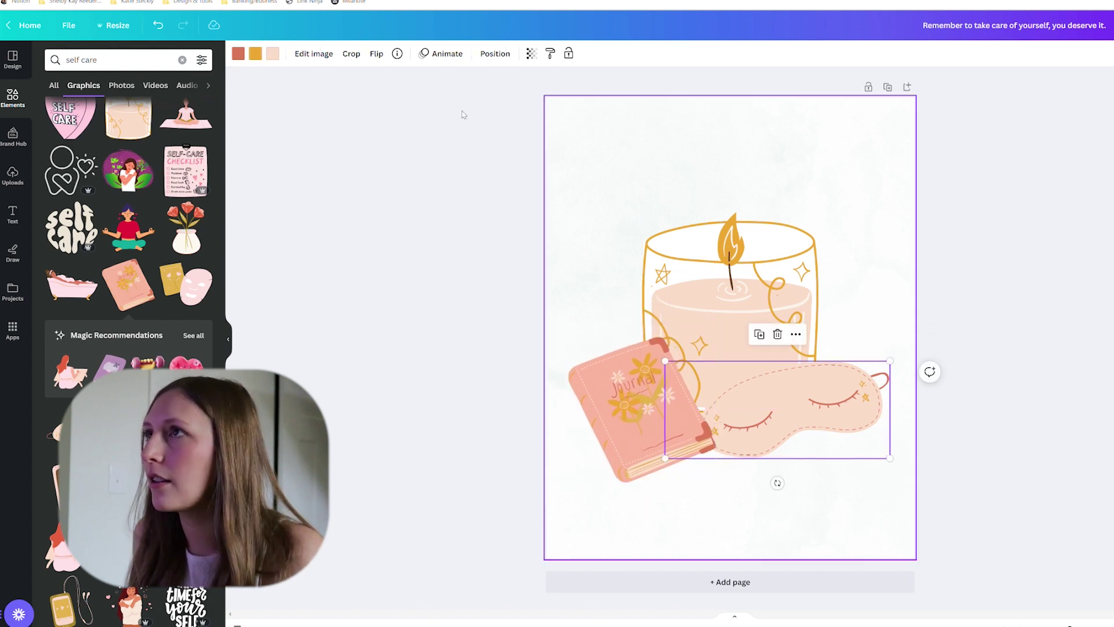
{"action": "left_click", "coordinate": [491, 55]}
{"action": "left_click", "coordinate": [82, 84]}
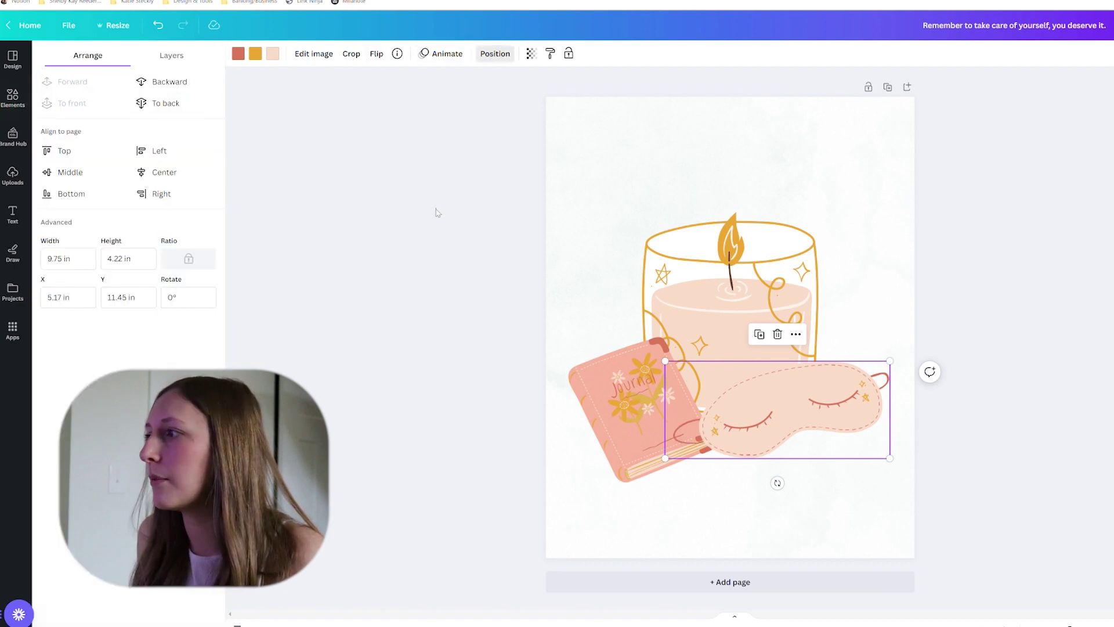
{"action": "left_click", "coordinate": [495, 54]}
Shrink the sleep mask and place it over the journal's lower right corner, in front of the candle base
{"action": "left_click_drag", "start_coordinate": [784, 417], "coordinate": [767, 447]}
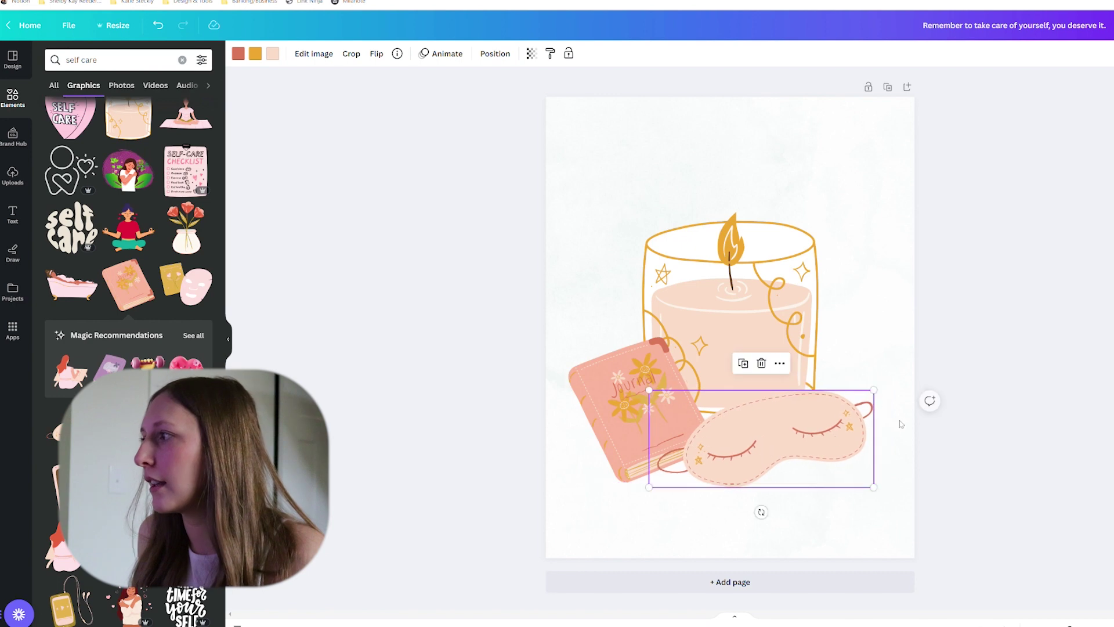
{"action": "left_click_drag", "start_coordinate": [882, 397], "coordinate": [826, 423]}
{"action": "left_click_drag", "start_coordinate": [780, 458], "coordinate": [751, 445]}
Search the graphics for "shadow"
{"action": "left_click", "coordinate": [114, 60]}
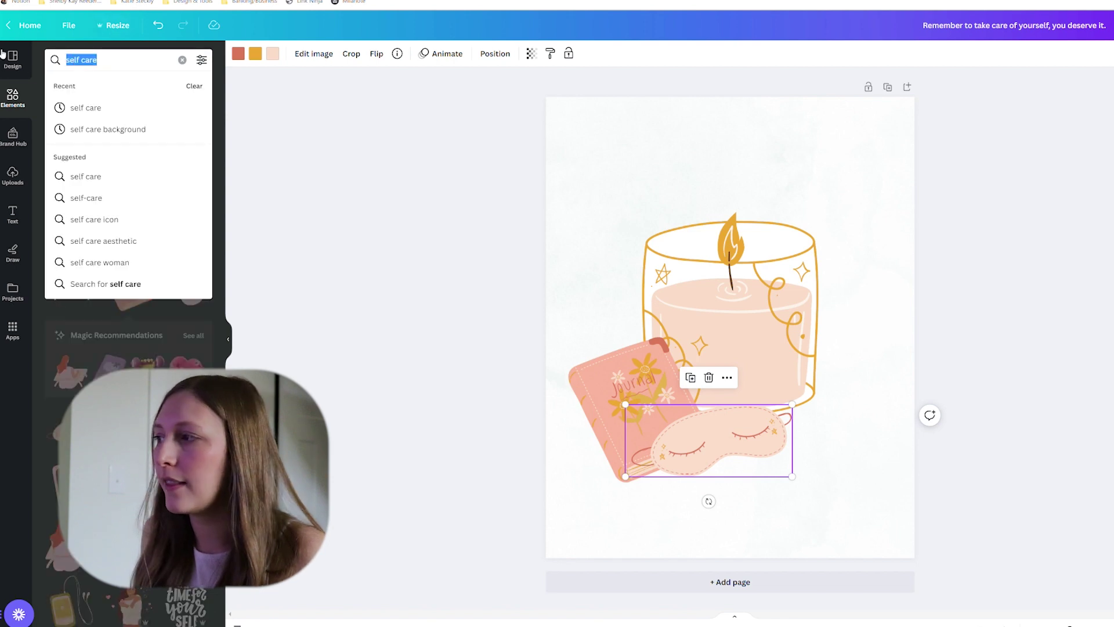
{"action": "type", "text": "shadow"}
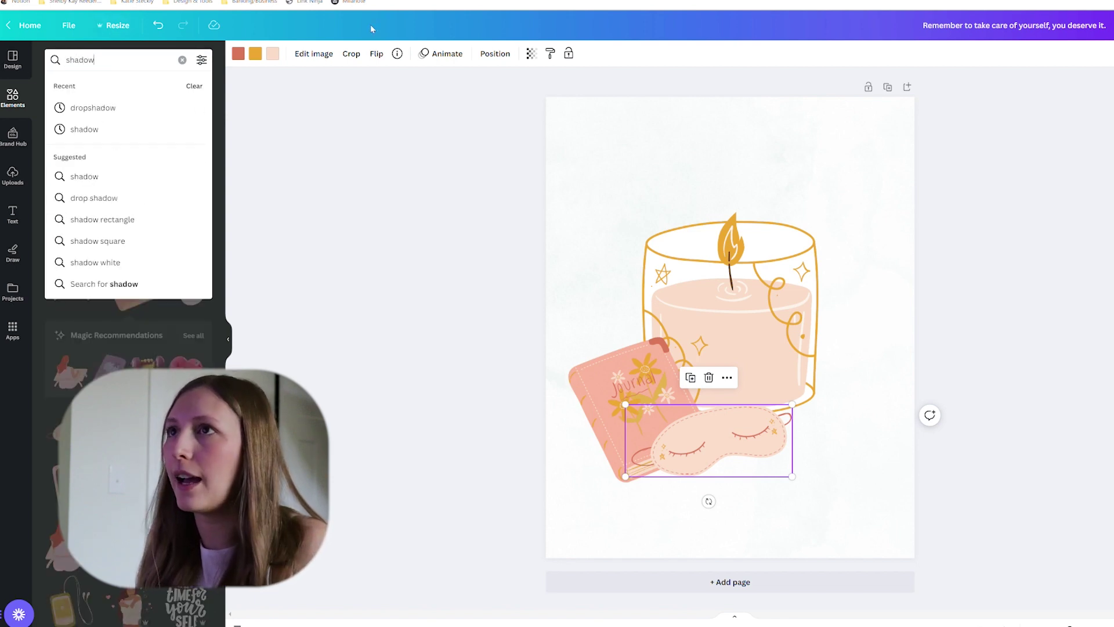
{"action": "key", "text": "Return"}
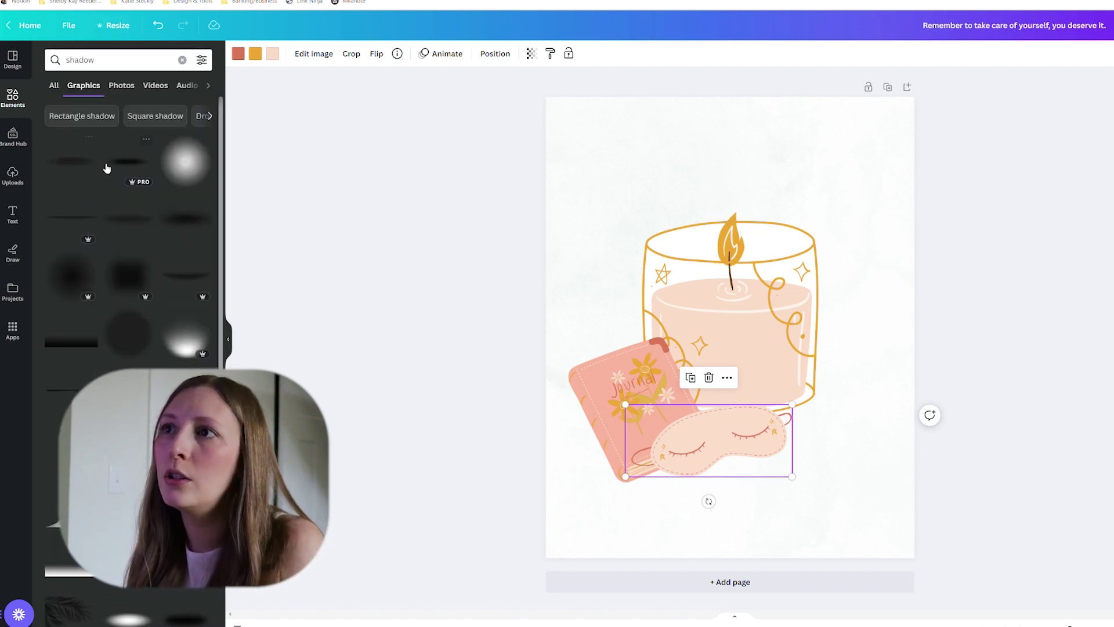
Add a soft oval shadow along the sleep mask's lower edge, about 9.7 in wide and rotated to about -13.5°
{"action": "left_click", "coordinate": [133, 168]}
{"action": "left_click_drag", "start_coordinate": [796, 342], "coordinate": [786, 468]}
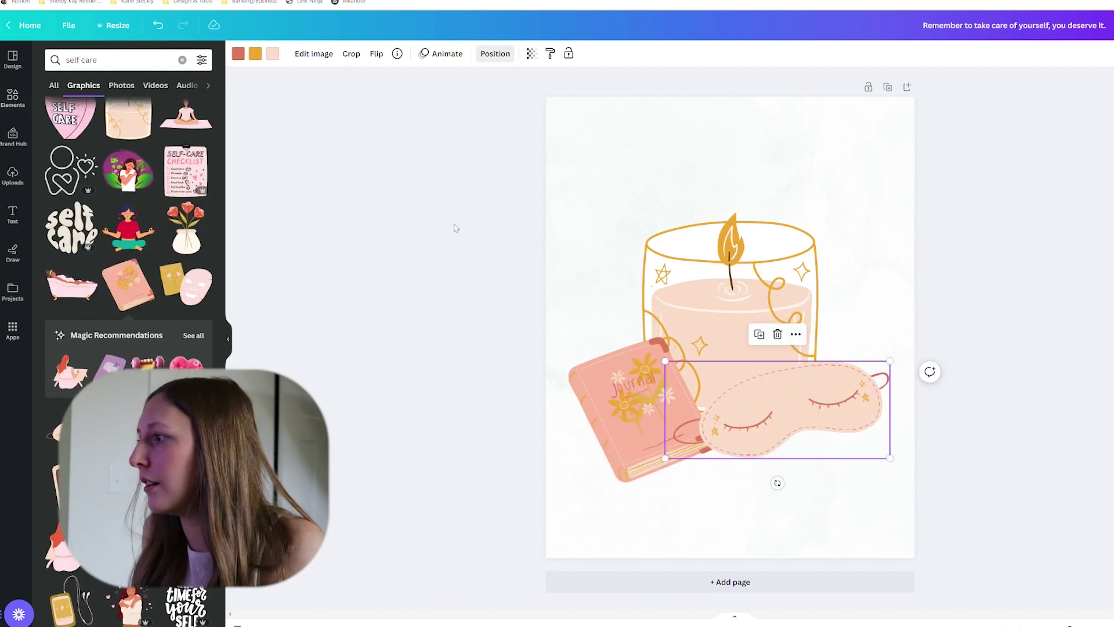
{"action": "mouse_move", "coordinate": [733, 526]}
{"action": "left_mouse_down"}
{"action": "mouse_move", "coordinate": [745, 523]}
{"action": "mouse_move", "coordinate": [735, 514]}
{"action": "left_mouse_up"}
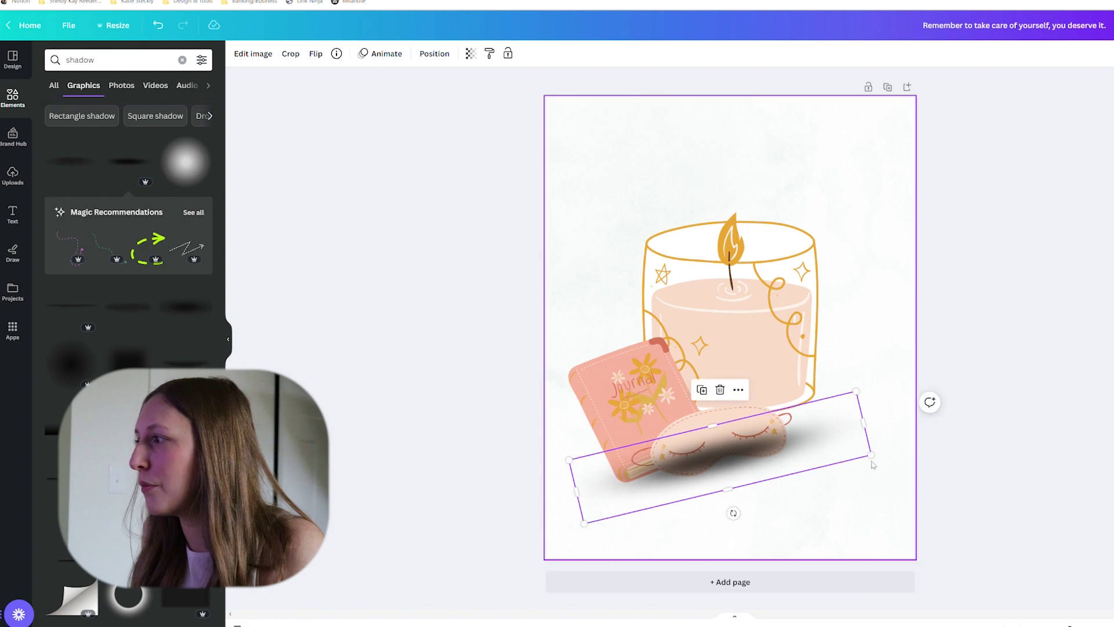
{"action": "left_click_drag", "start_coordinate": [868, 456], "coordinate": [778, 455]}
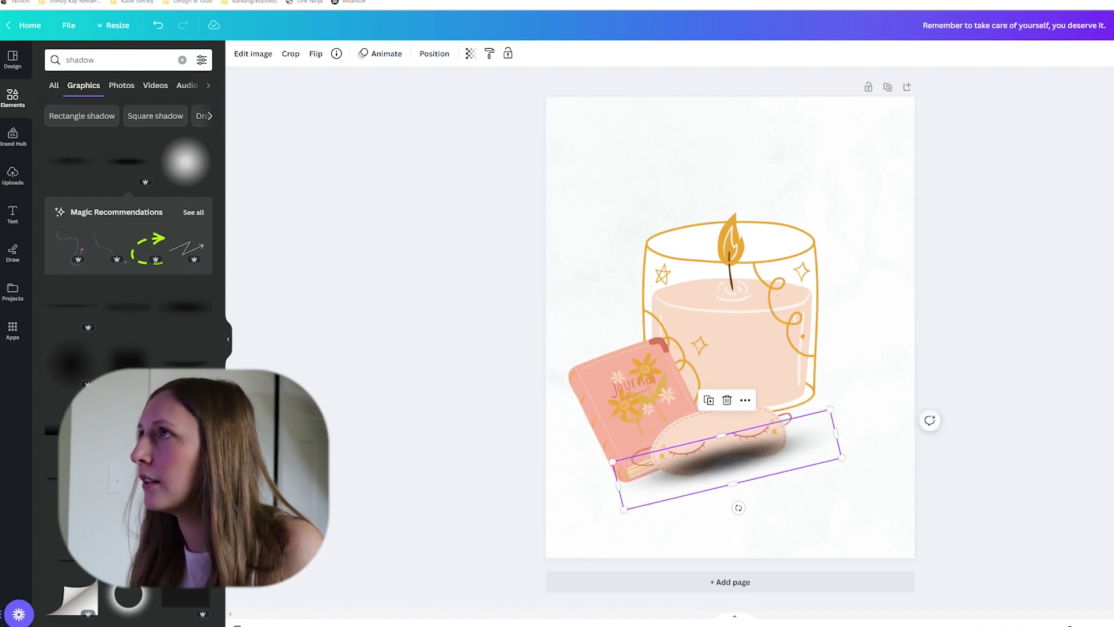
Set the mask shadow's transparency to 46 and send it behind the sleep mask
{"action": "left_click", "coordinate": [470, 54]}
{"action": "left_click_drag", "start_coordinate": [433, 98], "coordinate": [419, 102]}
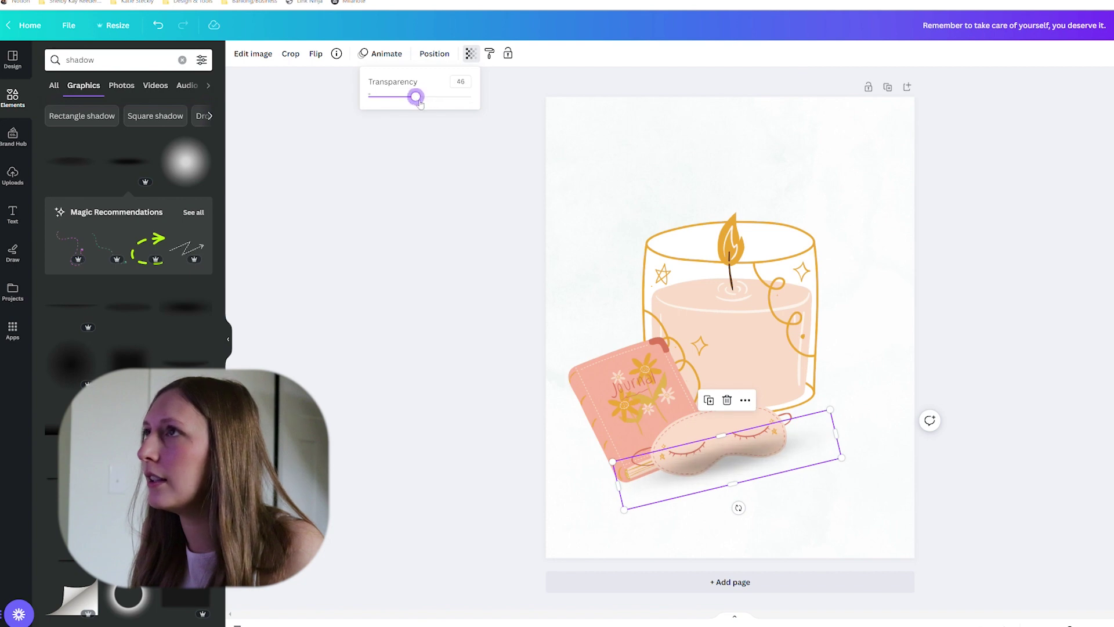
{"action": "left_click", "coordinate": [435, 53]}
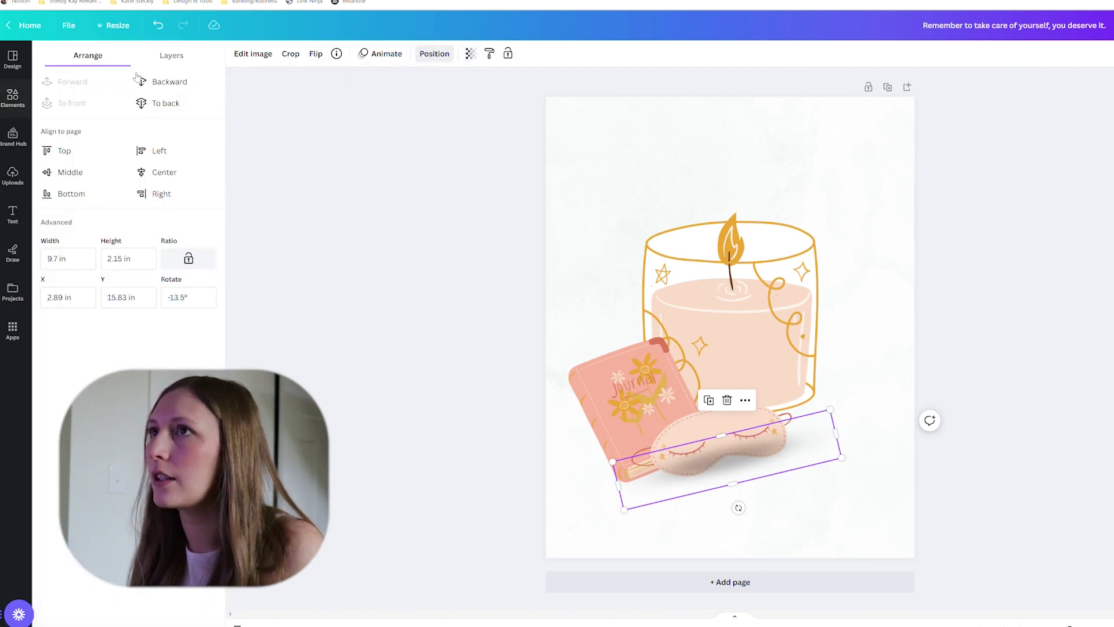
{"action": "left_click", "coordinate": [1098, 322]}
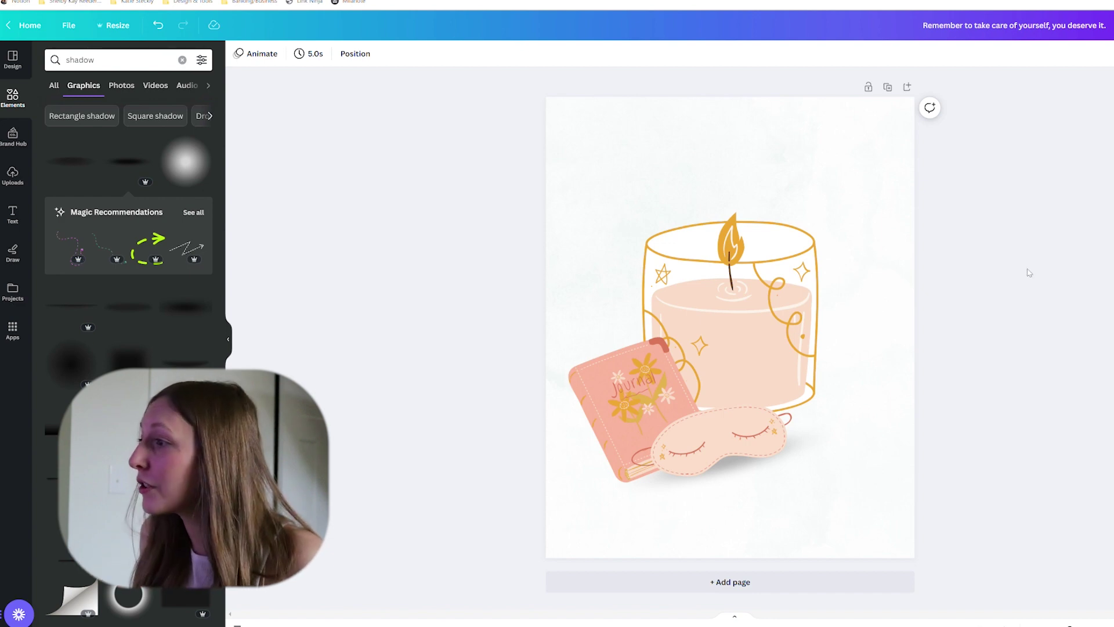
Nudge the journal left and place a second oval shadow along its bottom edge, about 6.57 in wide and rotated to about -23.6°
{"action": "left_click_drag", "start_coordinate": [597, 394], "coordinate": [586, 394]}
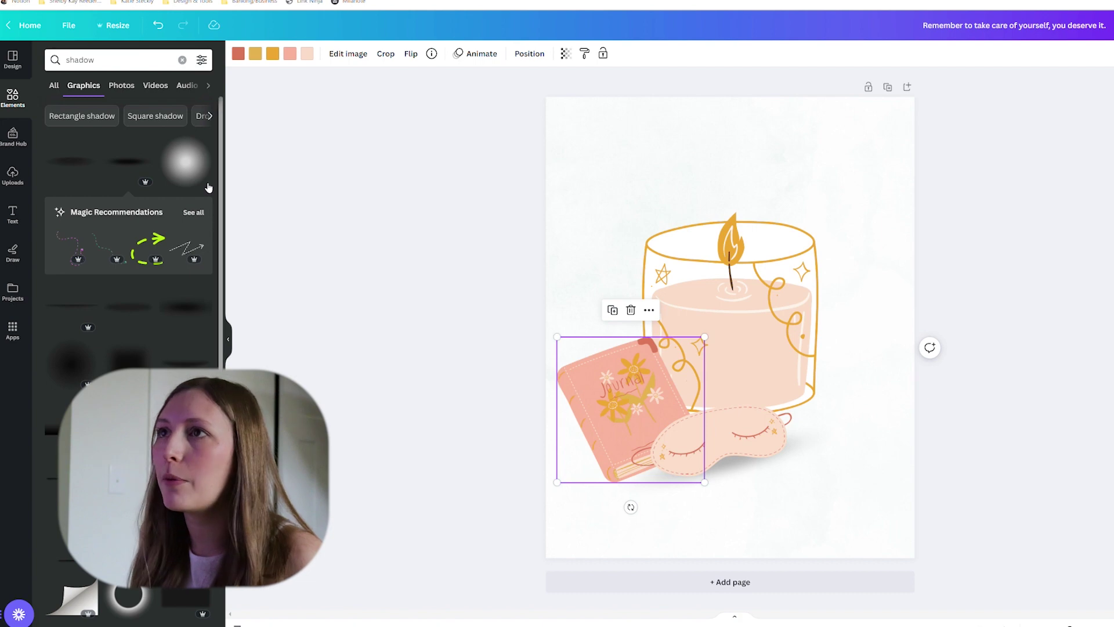
{"action": "left_click", "coordinate": [146, 168]}
{"action": "left_click_drag", "start_coordinate": [691, 339], "coordinate": [597, 471]}
{"action": "left_click_drag", "start_coordinate": [715, 482], "coordinate": [653, 515]}
{"action": "left_click_drag", "start_coordinate": [604, 477], "coordinate": [622, 480]}
Send the journal's shadow to the back and set its transparency to 58
{"action": "left_click", "coordinate": [434, 53]}
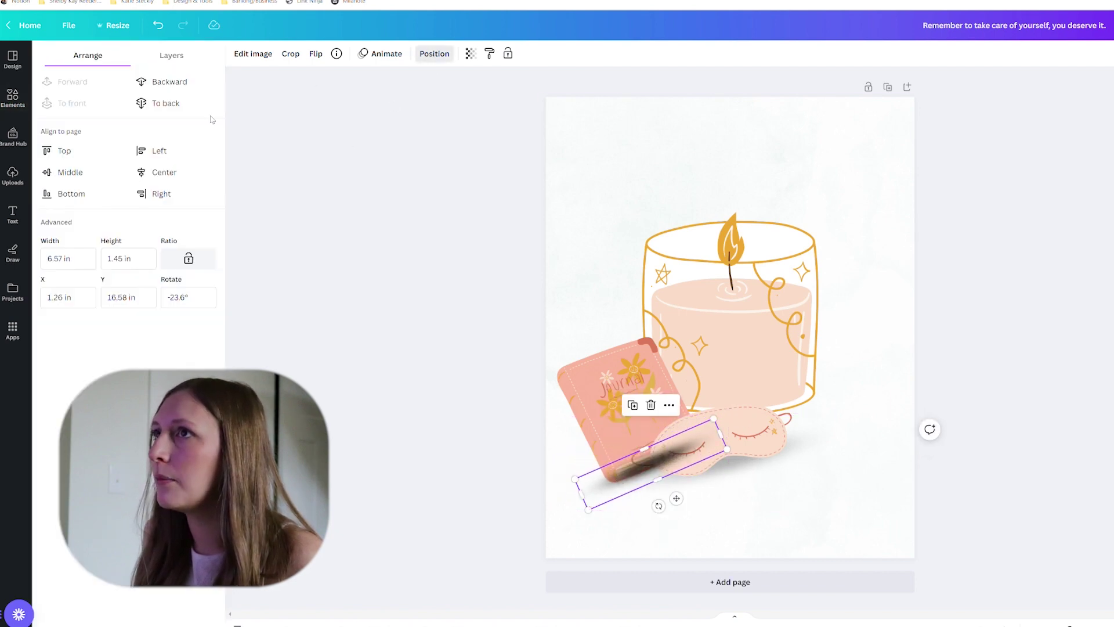
{"action": "left_click", "coordinate": [183, 107]}
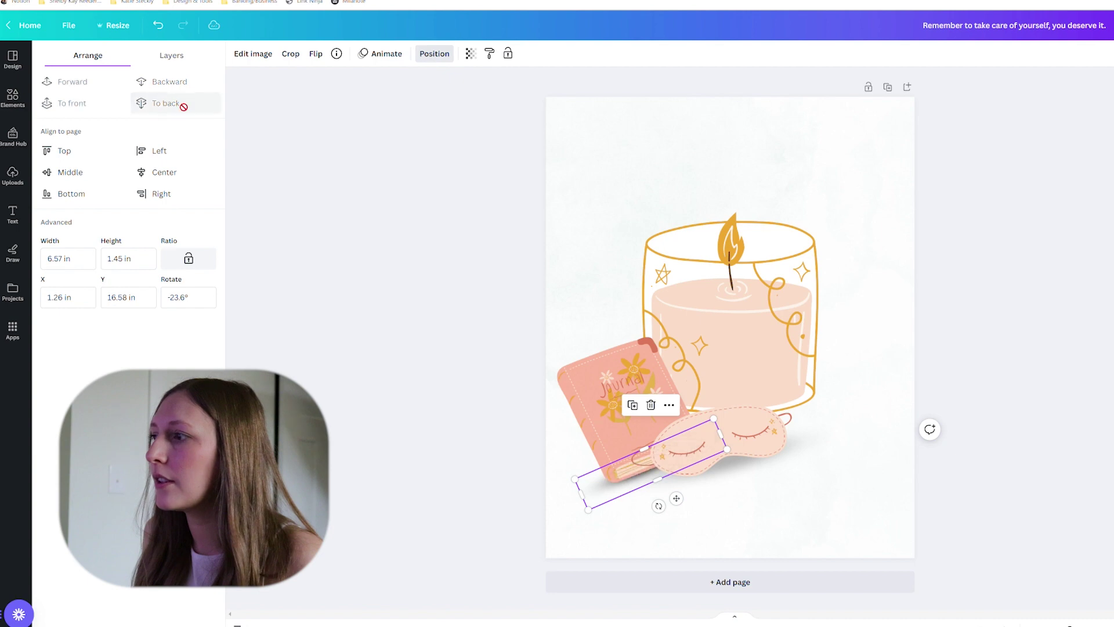
{"action": "left_click", "coordinate": [470, 53]}
{"action": "left_click_drag", "start_coordinate": [440, 99], "coordinate": [430, 99]}
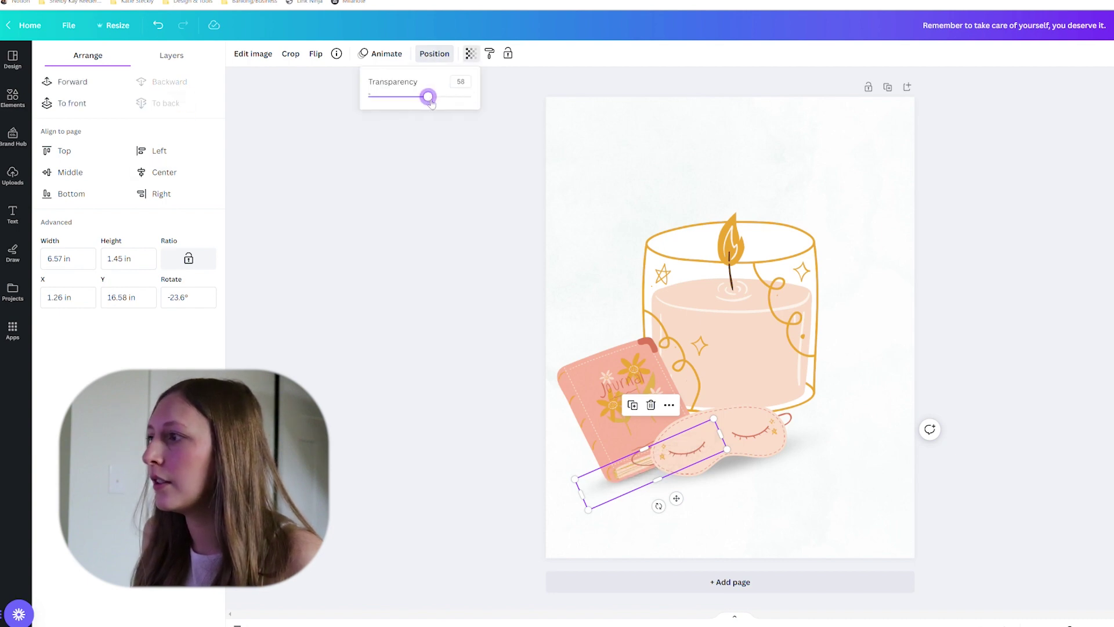
{"action": "left_click", "coordinate": [416, 372]}
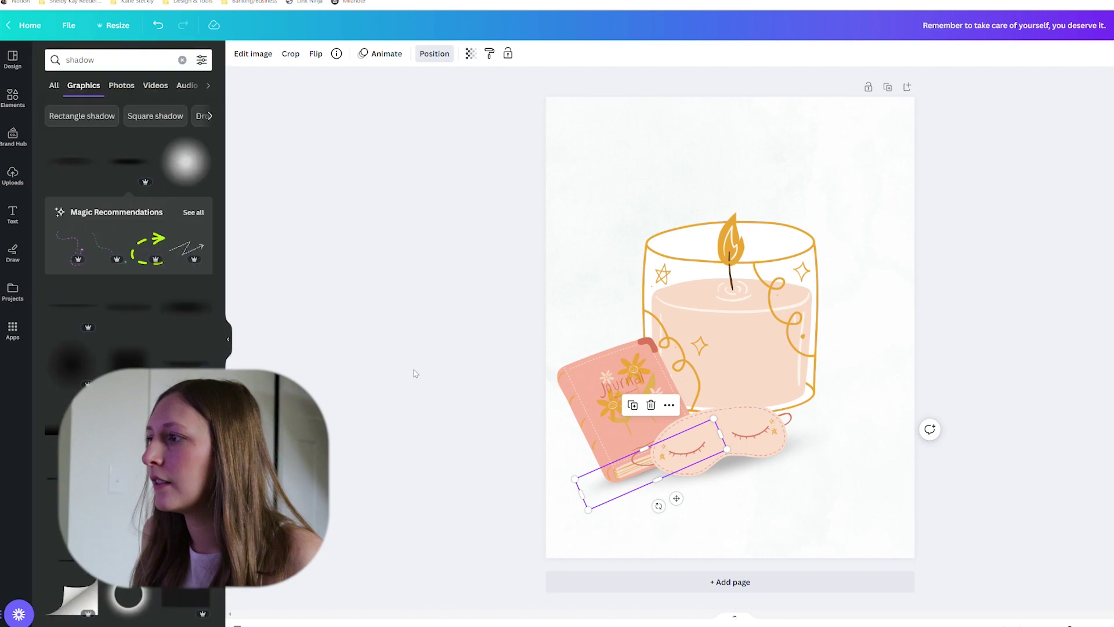
Shrink the journal's shadow to tuck it under the book and slightly shorten the sleep mask's shadow
{"action": "left_click_drag", "start_coordinate": [570, 484], "coordinate": [636, 483]}
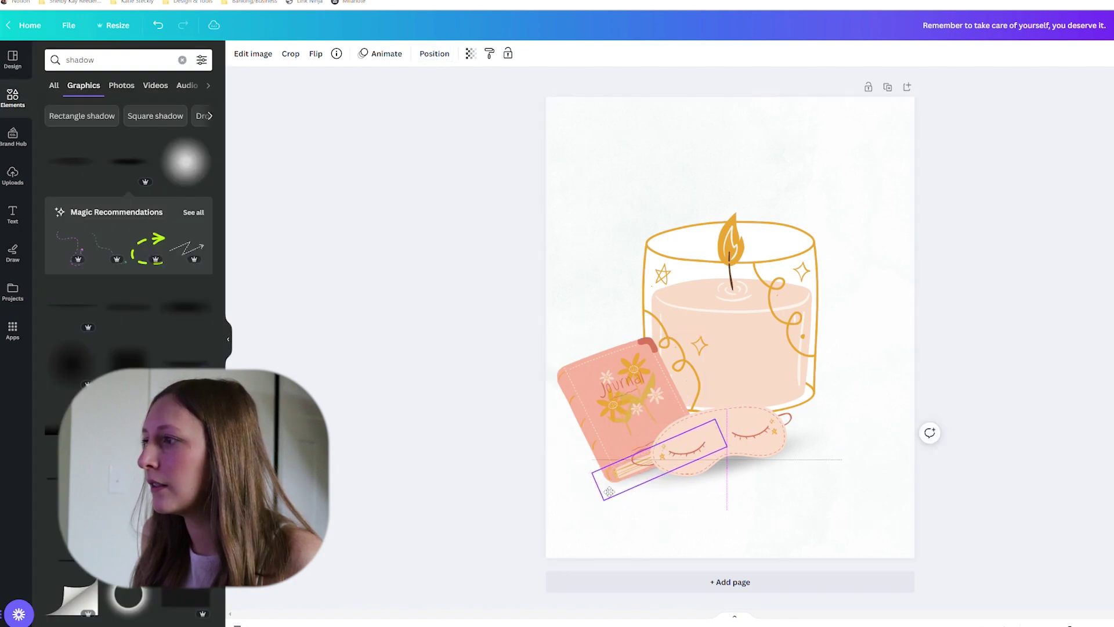
{"action": "left_click", "coordinate": [459, 442]}
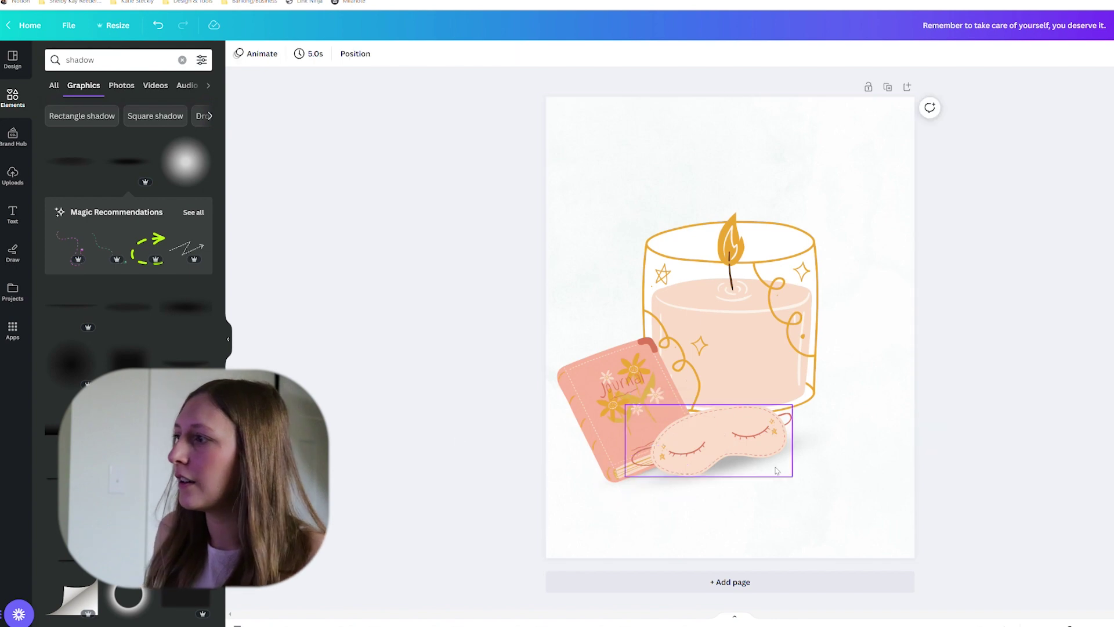
{"action": "left_click", "coordinate": [807, 453]}
{"action": "left_click_drag", "start_coordinate": [845, 462], "coordinate": [828, 462]}
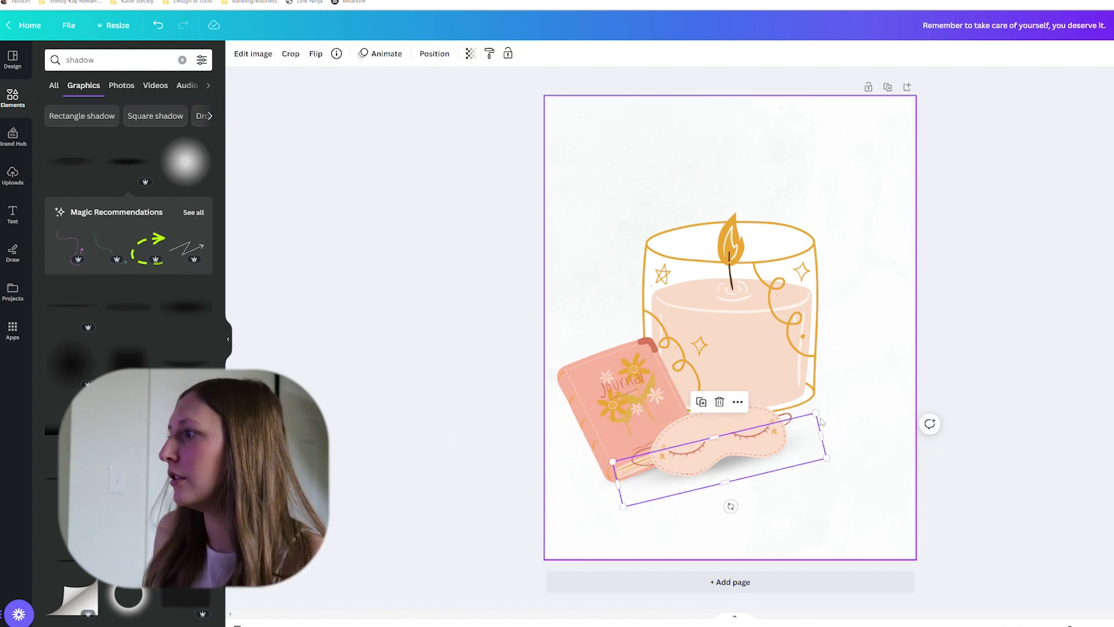
Move the whole candle, journal and sleep mask arrangement up and slightly right on the page
{"action": "left_click_drag", "start_coordinate": [496, 364], "coordinate": [720, 390]}
{"action": "left_click", "coordinate": [1101, 311]}
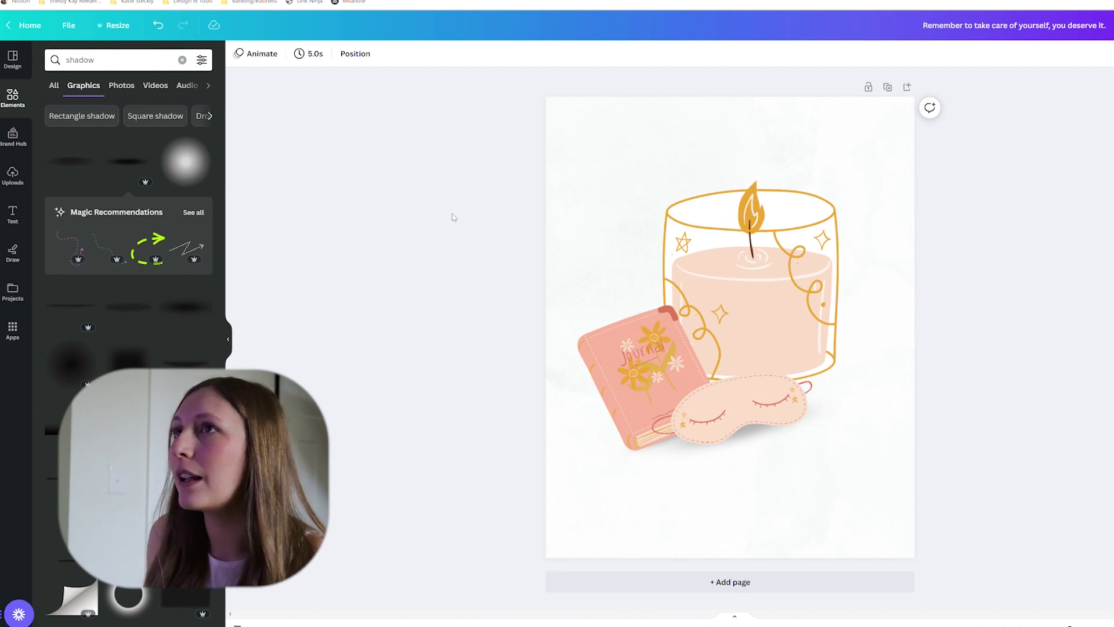
Search the graphics for "candle"
{"action": "left_click", "coordinate": [107, 62]}
{"action": "type", "text": "candle"}
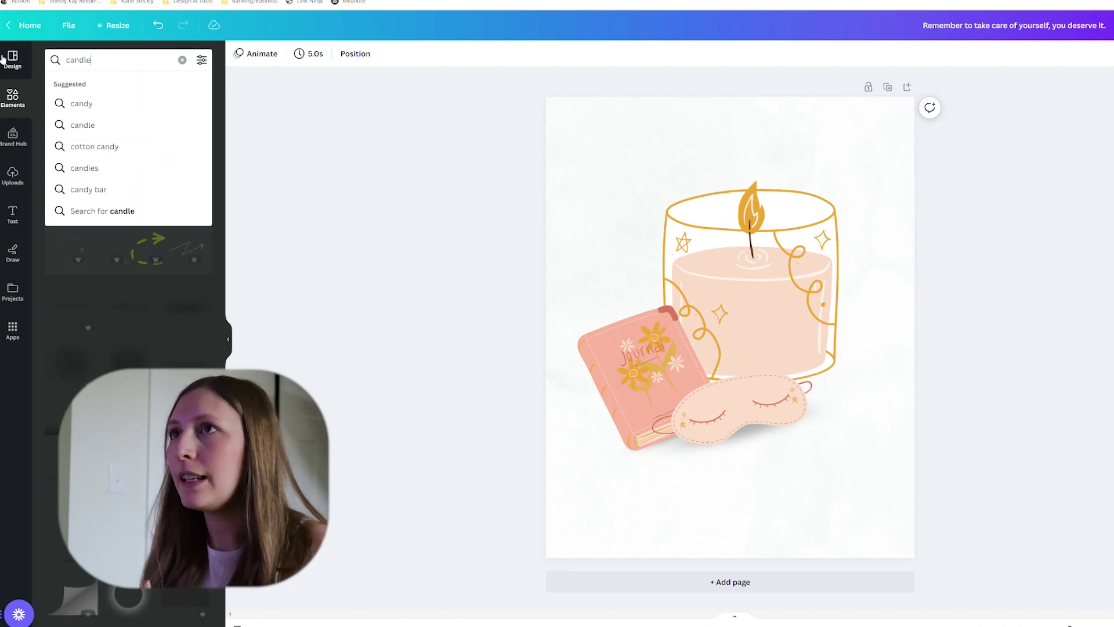
{"action": "key", "text": "Return"}
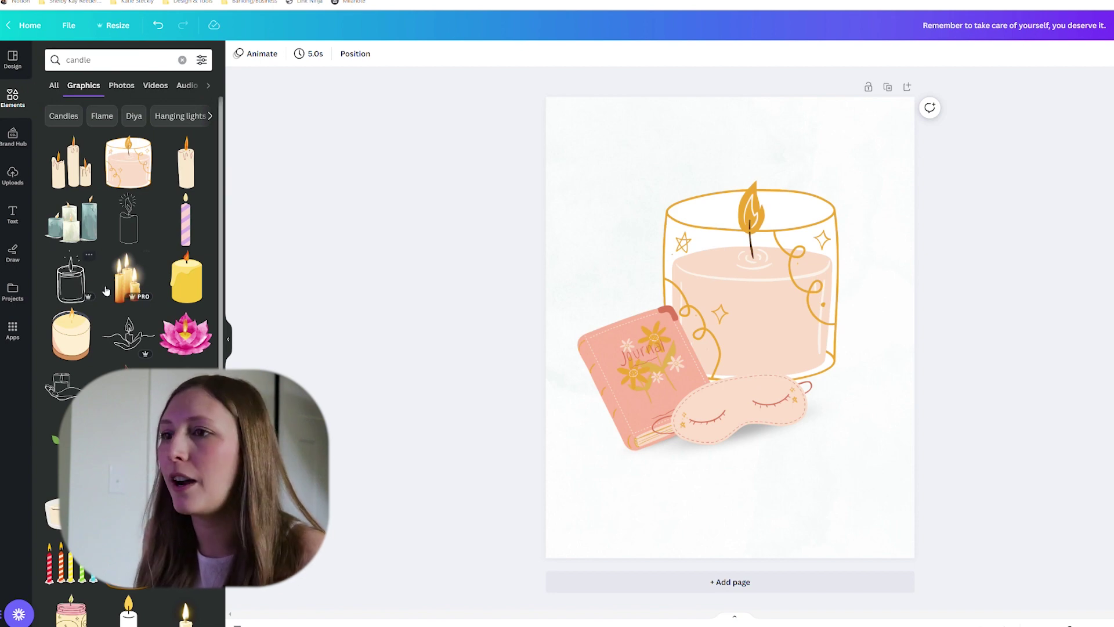
Try the cream glass-bowl candle graphic in place of the large pink candle and delete it
{"action": "scroll", "coordinate": [128, 232], "scroll_direction": "down", "scroll_amount": 1}
{"action": "scroll", "coordinate": [127, 232], "scroll_direction": "down", "scroll_amount": 1}
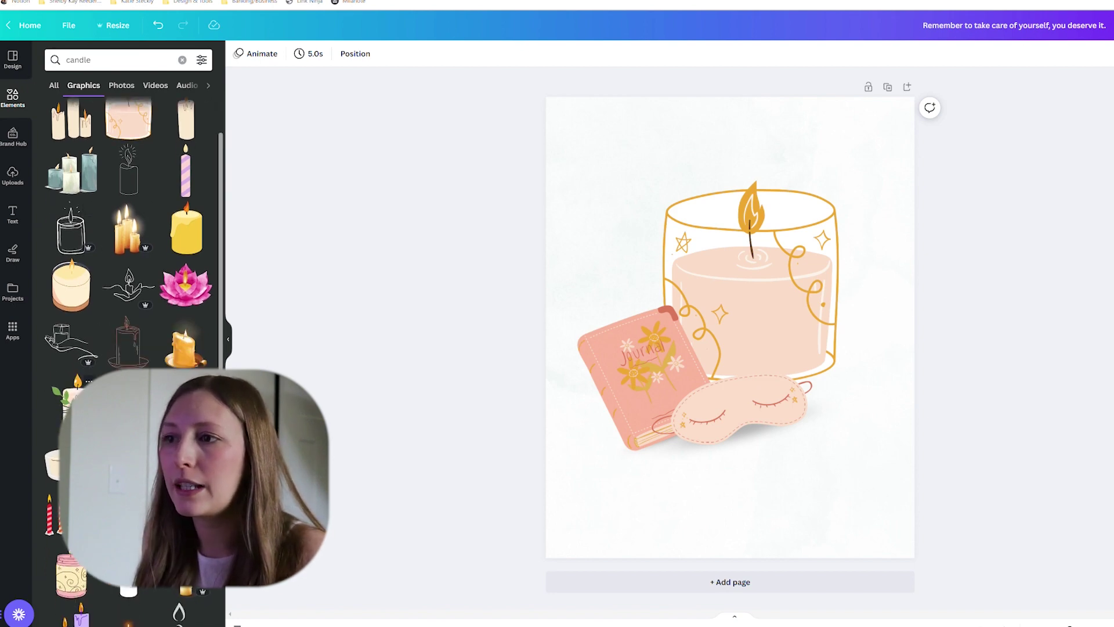
{"action": "left_click", "coordinate": [52, 464]}
{"action": "left_click_drag", "start_coordinate": [714, 329], "coordinate": [594, 224]}
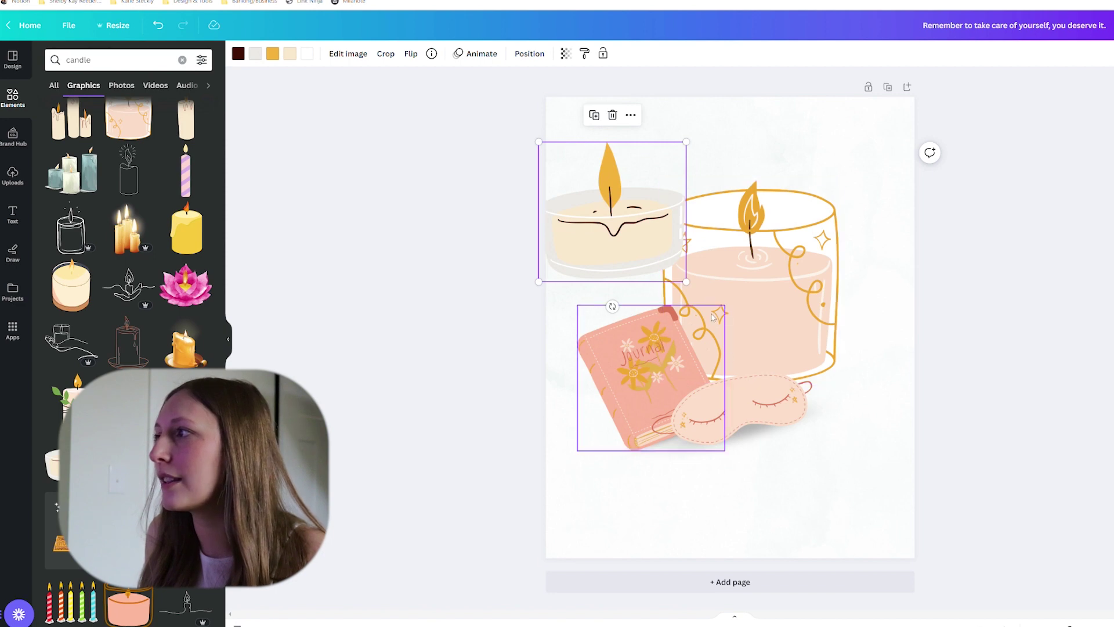
{"action": "left_click_drag", "start_coordinate": [605, 227], "coordinate": [751, 332]}
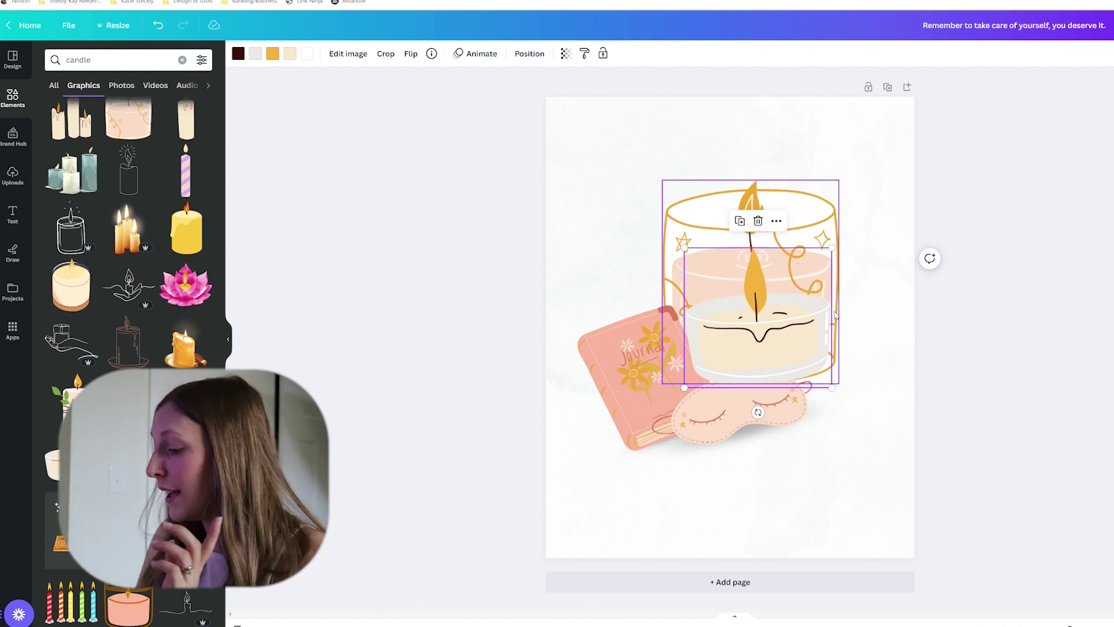
{"action": "key", "text": "Delete"}
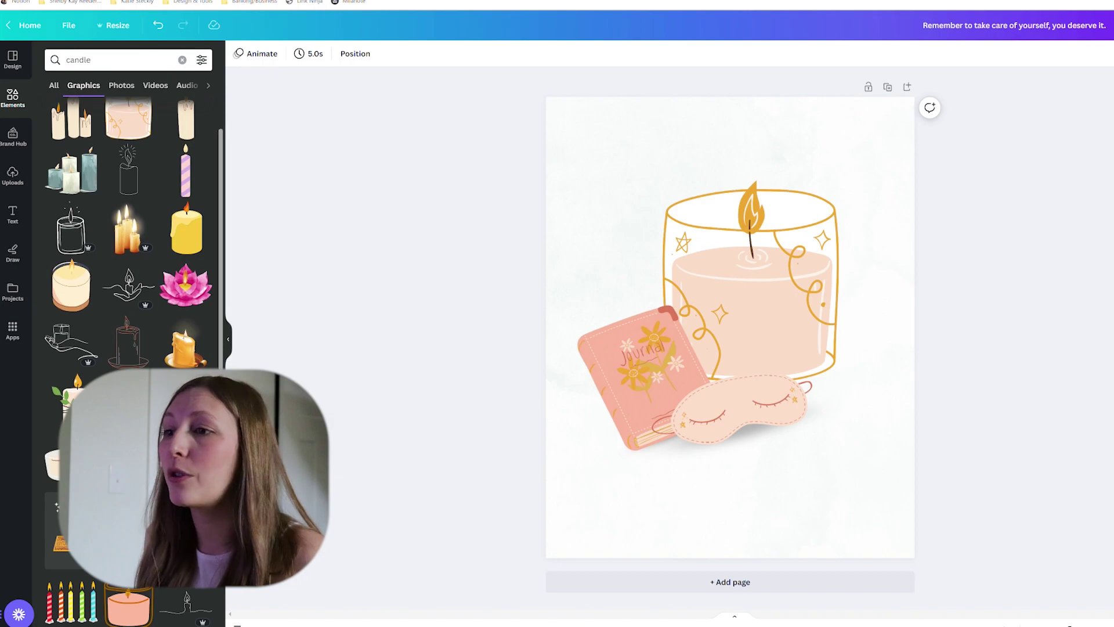
{"action": "scroll", "coordinate": [128, 232], "scroll_direction": "down", "scroll_amount": 2}
{"action": "scroll", "coordinate": [128, 232], "scroll_direction": "down", "scroll_amount": 1}
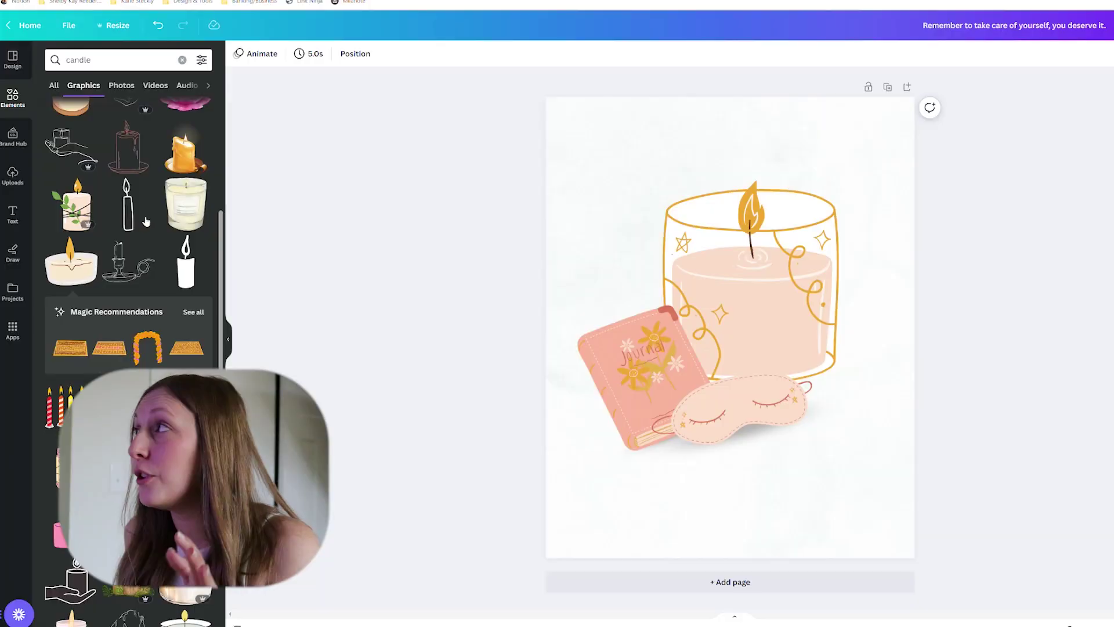
{"action": "left_click", "coordinate": [230, 339]}
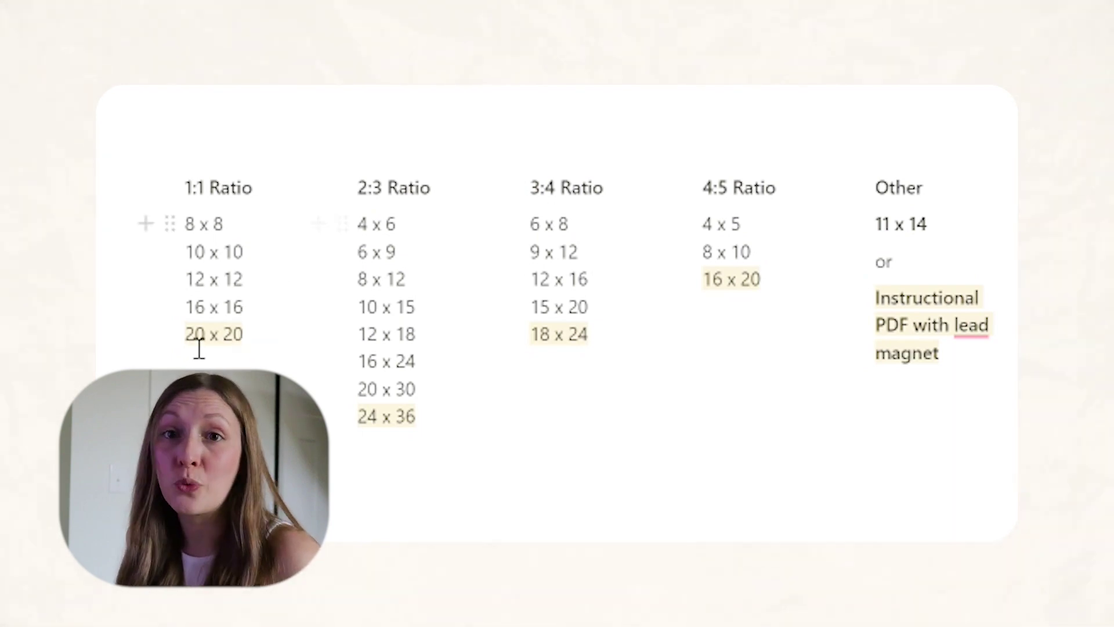
{"action": "left_click_drag", "start_coordinate": [199, 348], "coordinate": [252, 348]}
{"action": "left_click", "coordinate": [255, 350]}
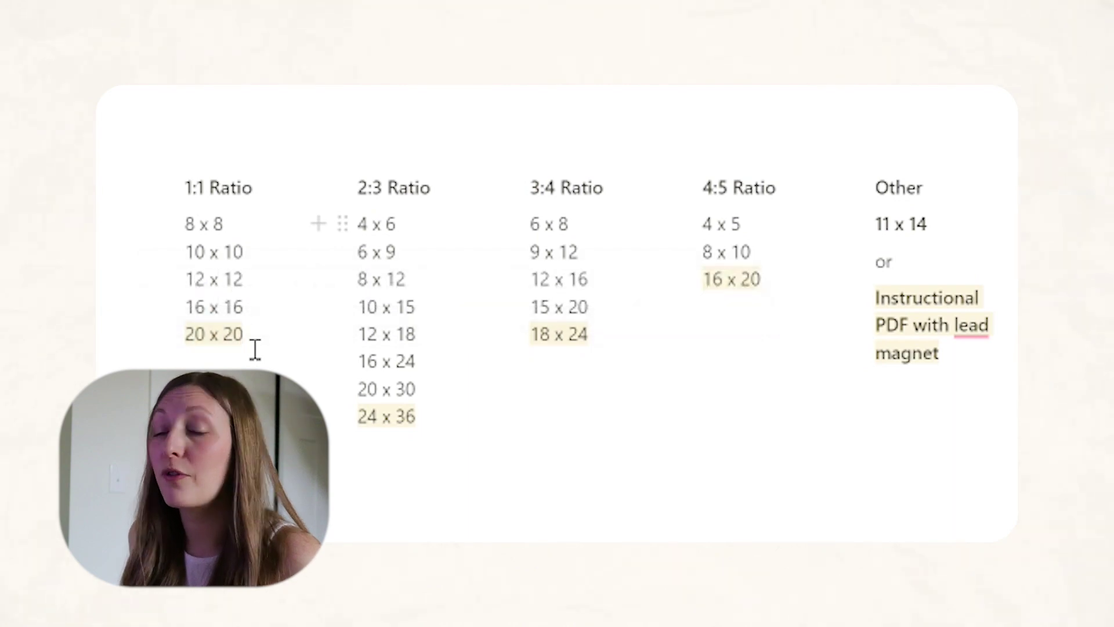